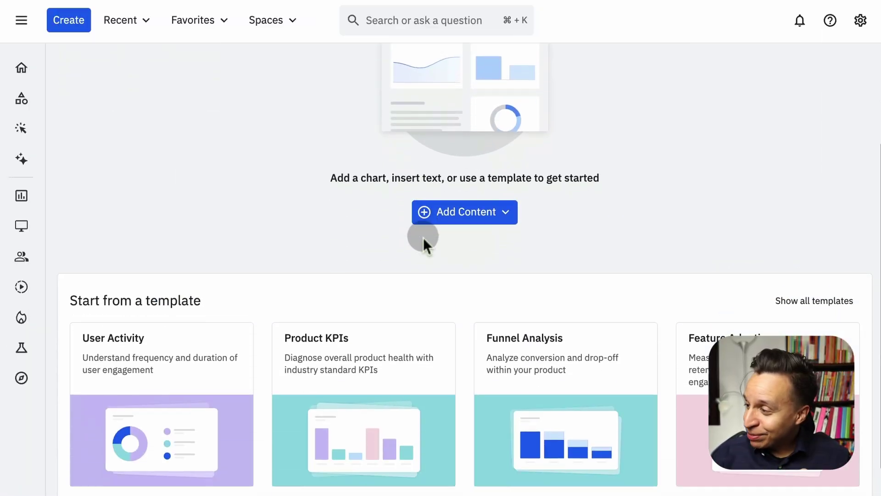
Scroll through the Autocapture docs covering sessions, page views, clicks, form interactions and file downloads.
scroll(423, 238, "up", 2)
scroll(423, 238, "up", 2)
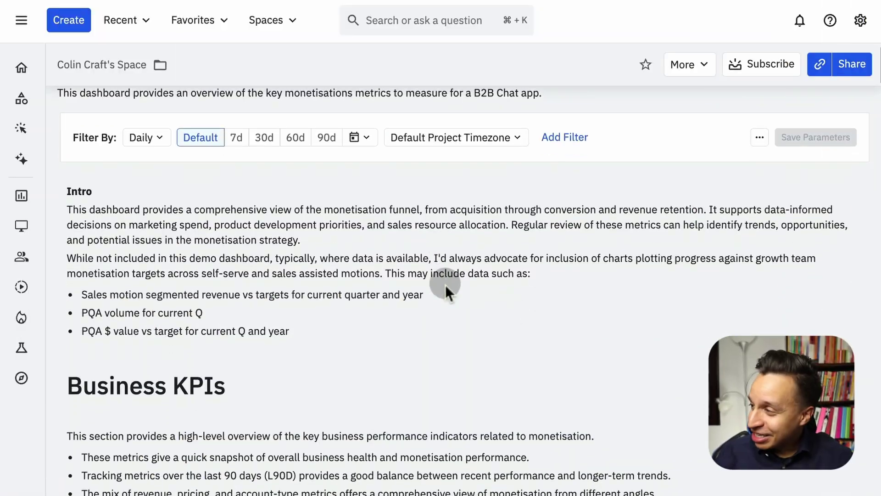
scroll(445, 285, "down", 1)
scroll(445, 284, "up", 2)
scroll(445, 285, "down", 10)
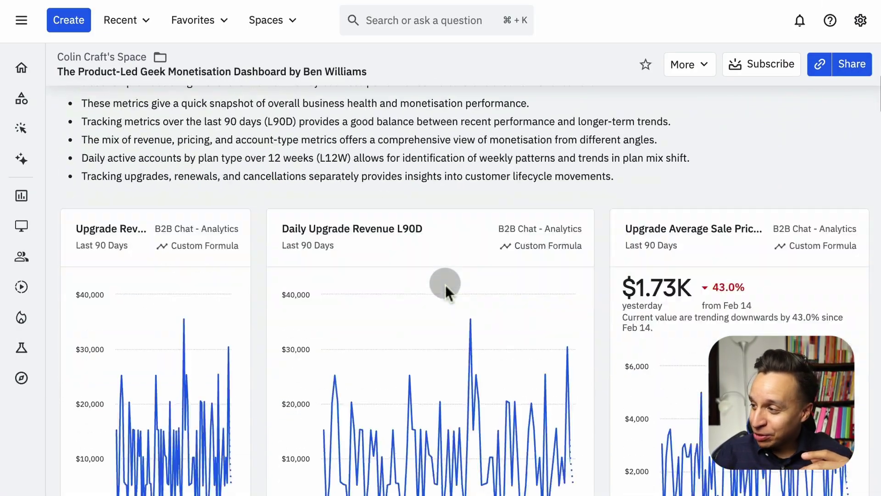
scroll(431, 263, "down", 10)
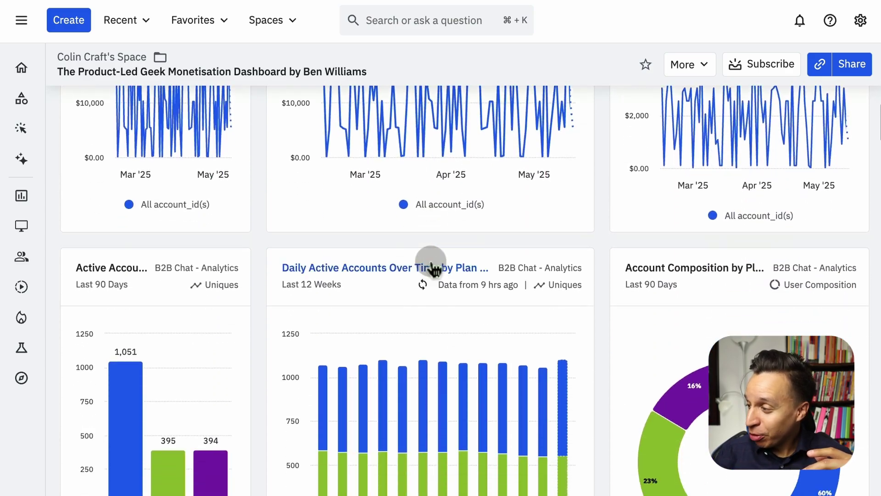
scroll(435, 397, "down", 12)
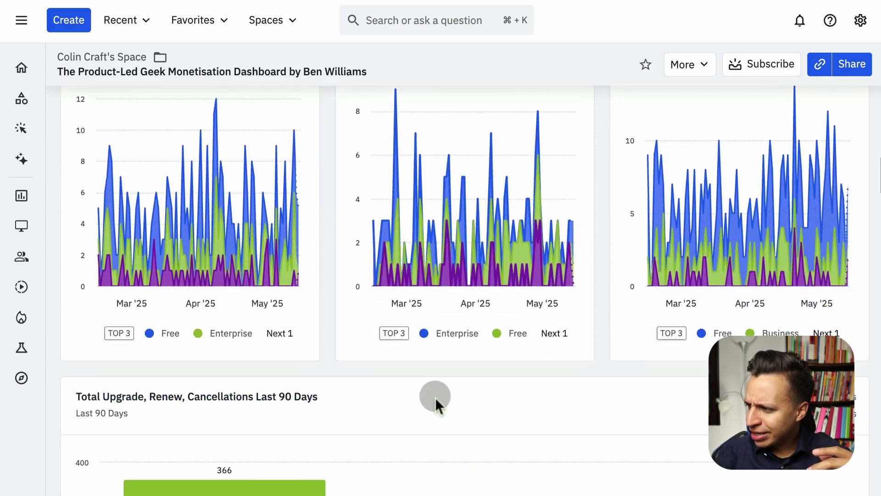
scroll(435, 397, "up", 7)
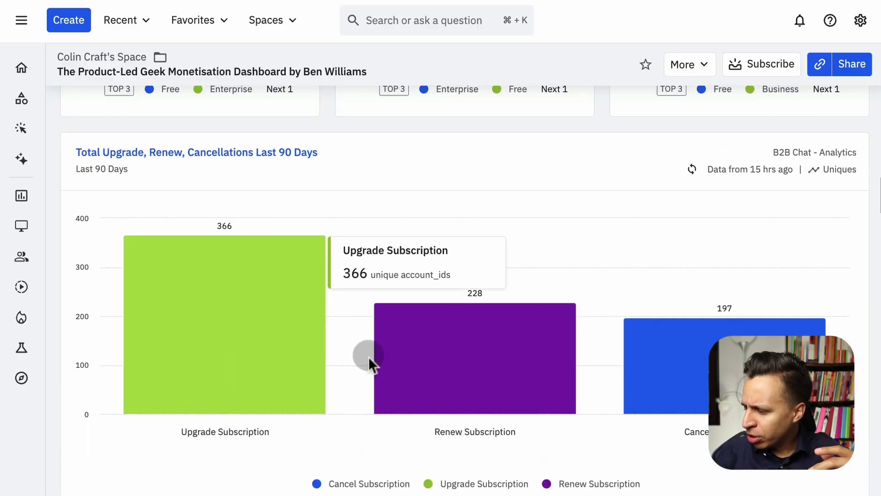
scroll(508, 361, "down", 15)
scroll(632, 362, "down", 8)
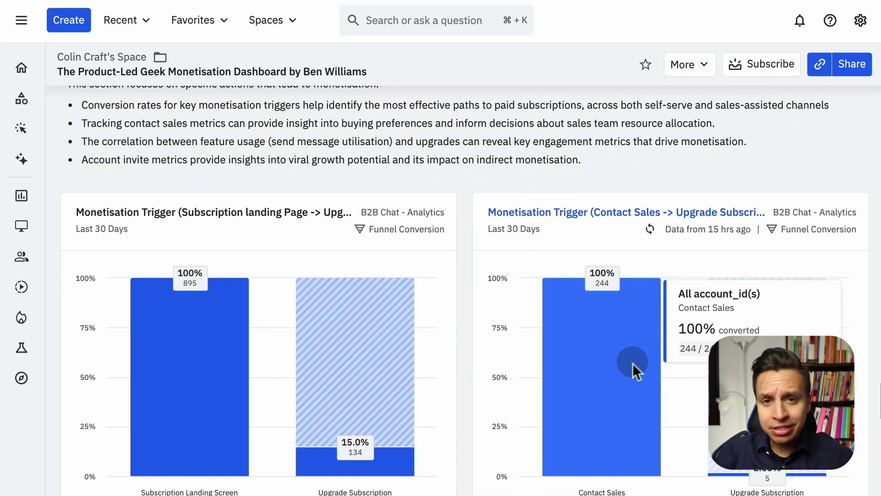
scroll(633, 363, "down", 15)
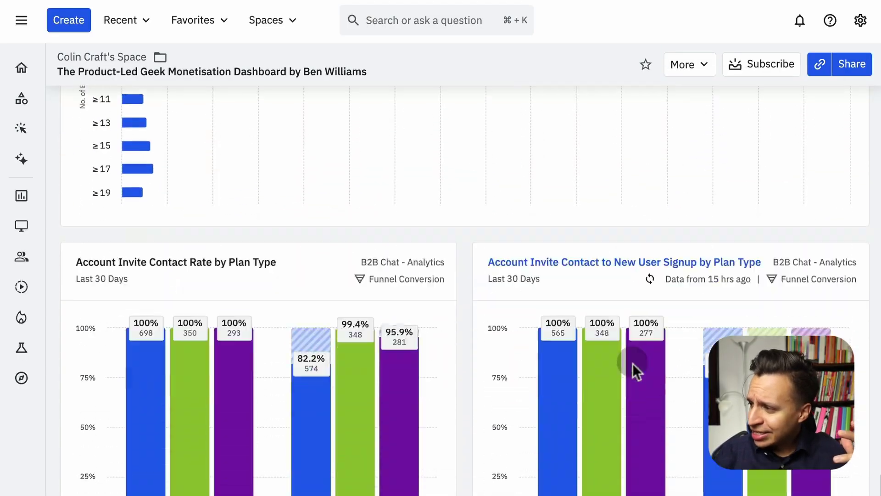
scroll(632, 363, "up", 15)
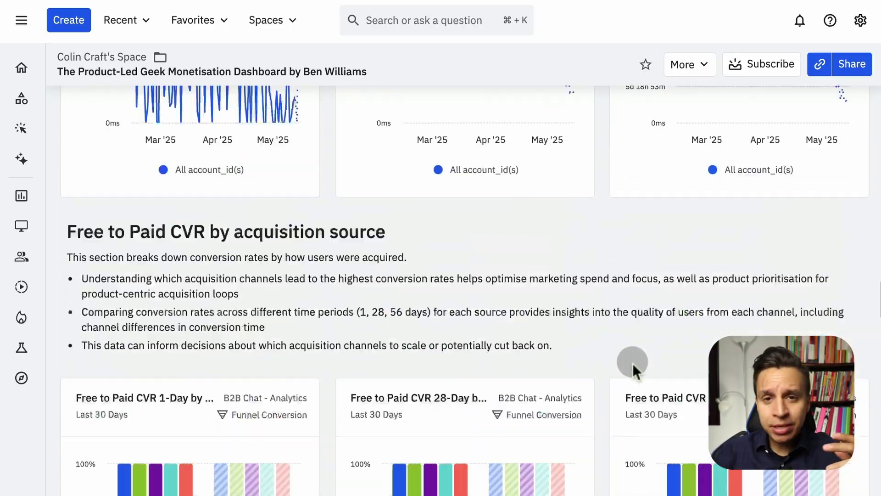
scroll(632, 362, "up", 15)
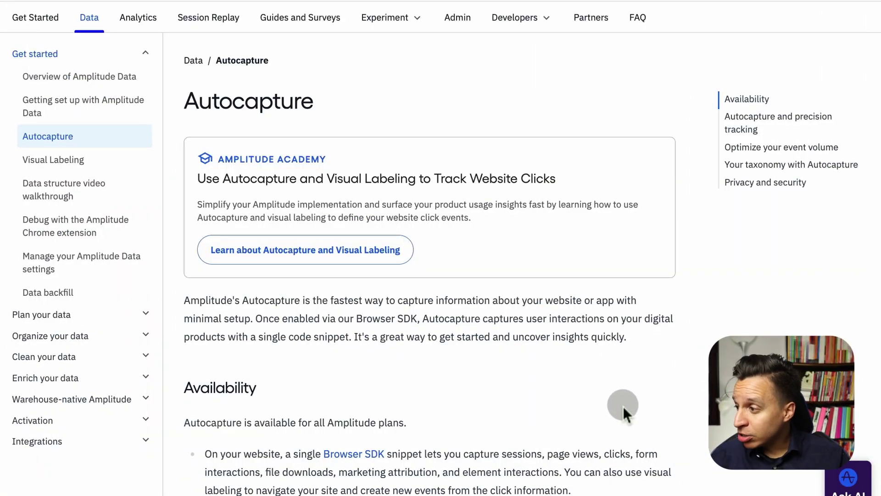
Jump to the Autocapture section of the Browser SDK 2 docs page.
scroll(467, 340, "down", 7)
scroll(368, 181, "up", 4)
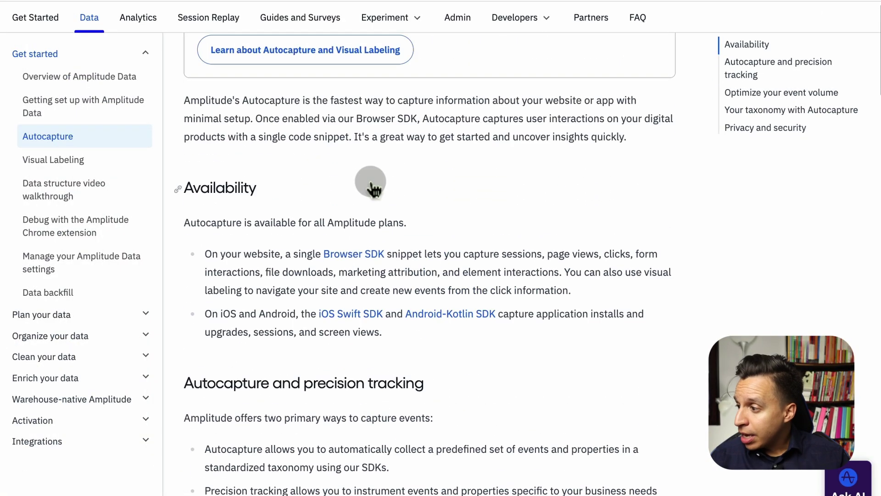
scroll(338, 110, "up", 1)
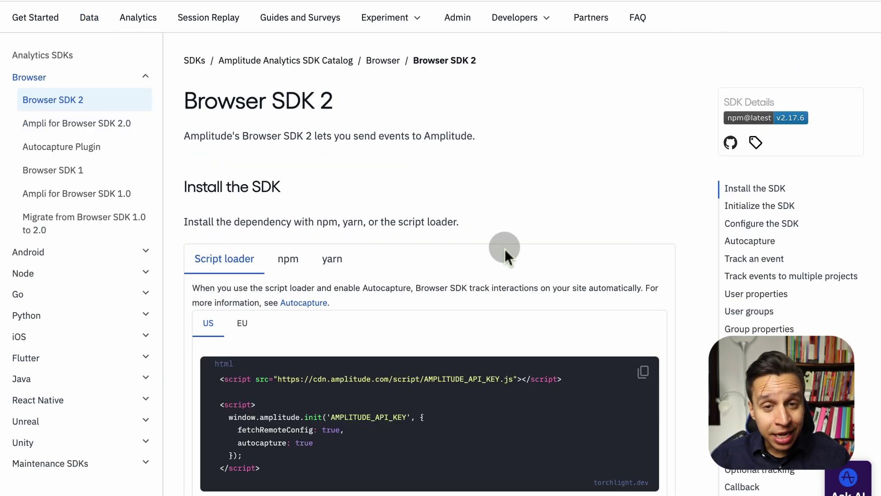
left_click(759, 244)
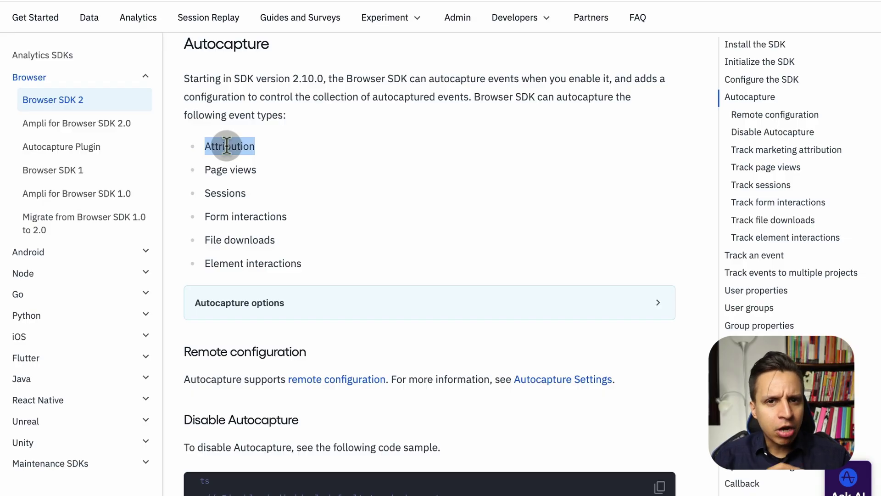
Highlight the Sessions, Form interactions, File downloads and Element interactions event types.
left_click(227, 146)
scroll(229, 156, "down", 1)
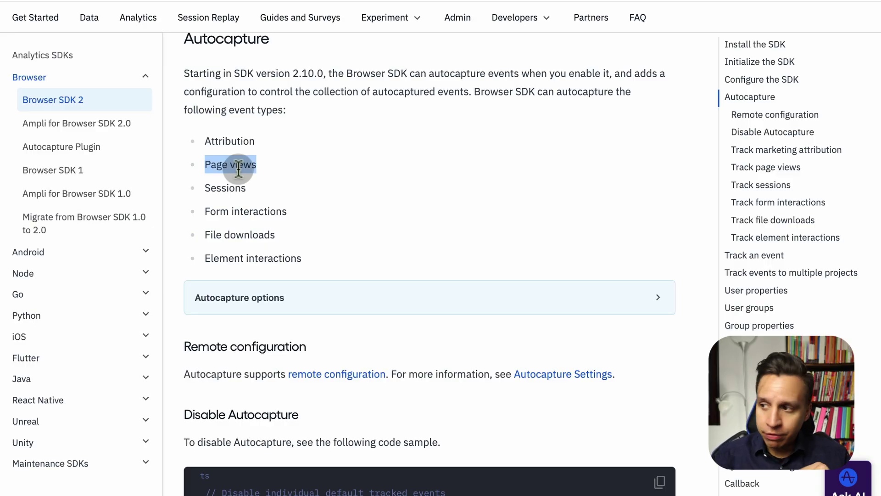
double_click(226, 191)
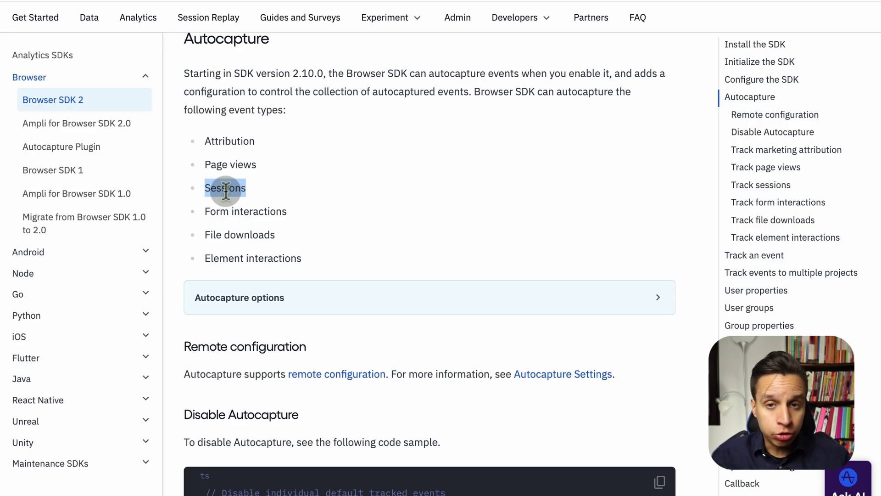
triple_click(251, 209)
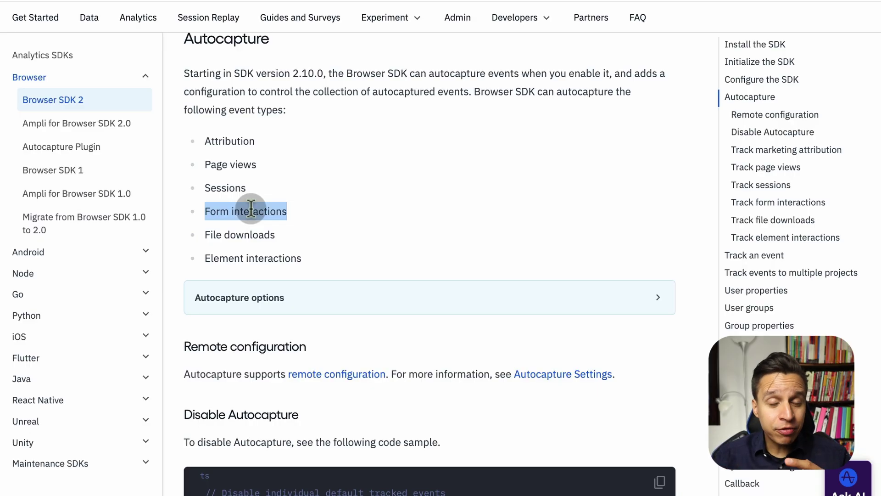
double_click(248, 236)
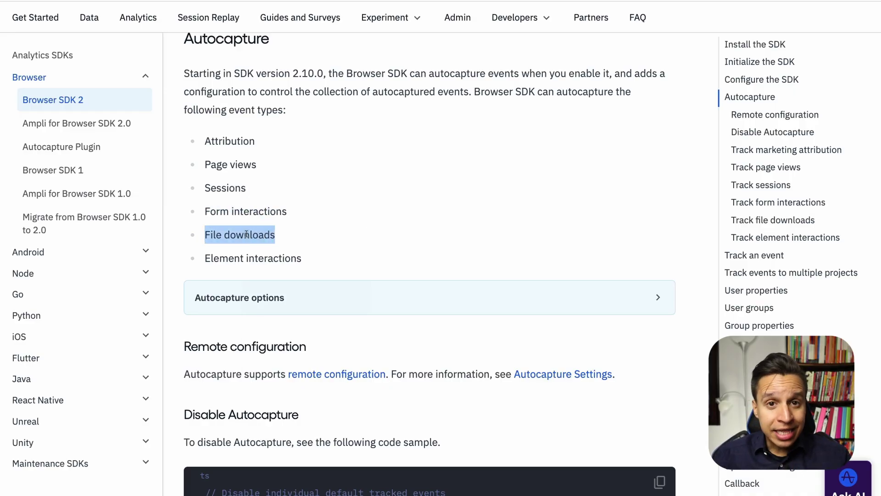
triple_click(264, 258)
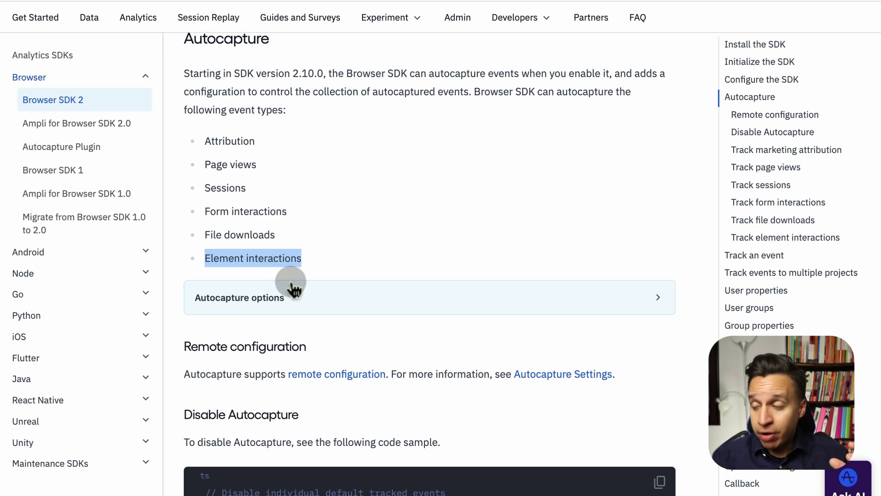
Expand the Autocapture options table and highlight the autocapture settings in the code sample.
left_click(301, 296)
scroll(301, 298, "down", 6)
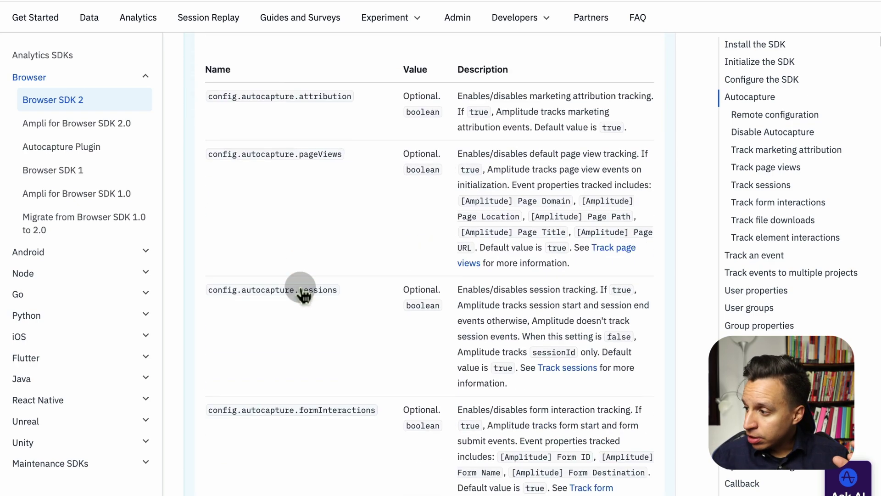
scroll(374, 344, "down", 4)
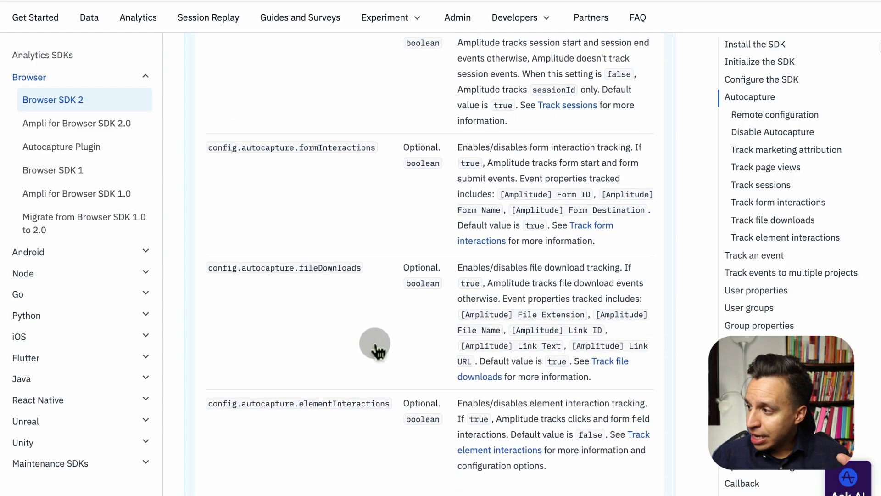
scroll(509, 206, "down", 10)
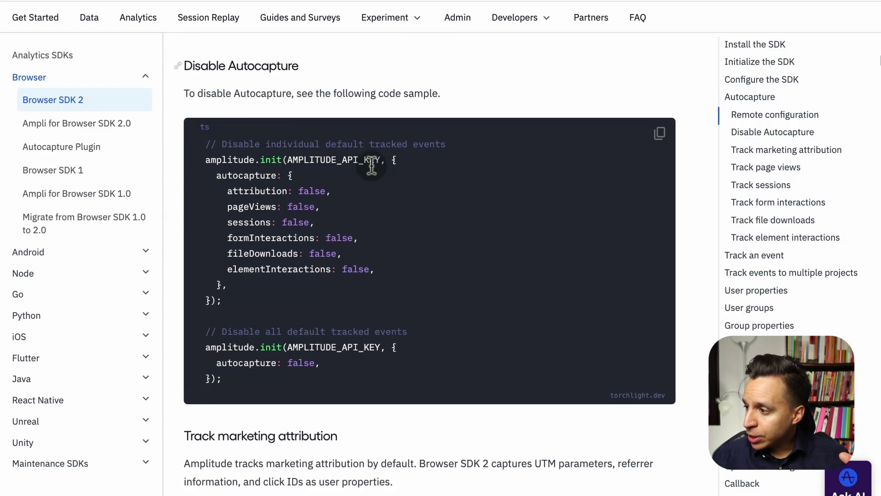
left_click_drag(216, 163, 250, 271)
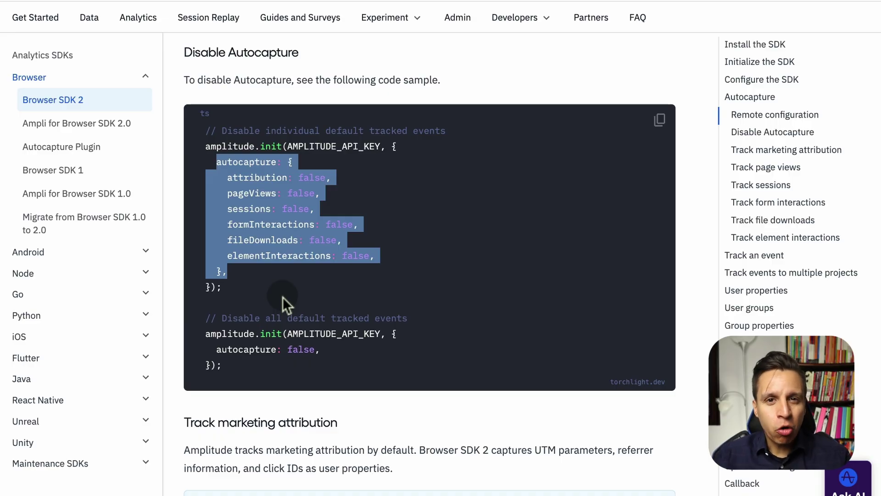
left_click(302, 314)
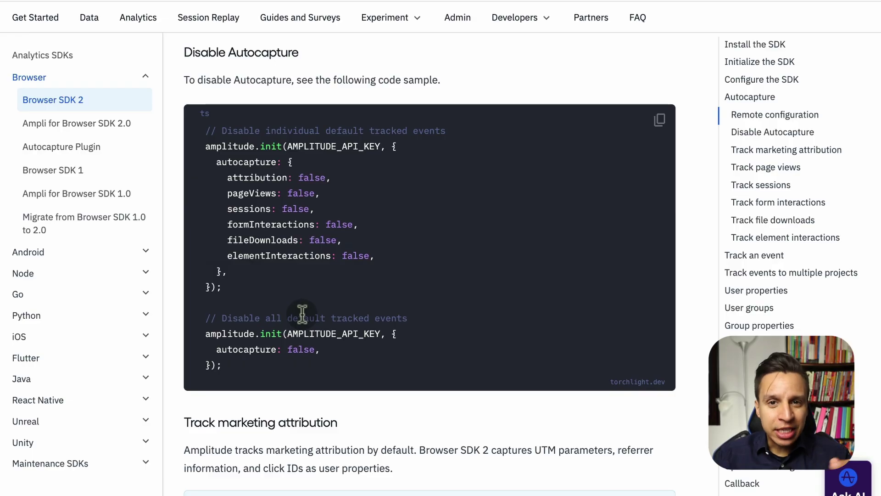
Scroll back up to the Install the SDK section with the script loader snippet.
scroll(302, 316, "down", 5)
scroll(302, 316, "up", 20)
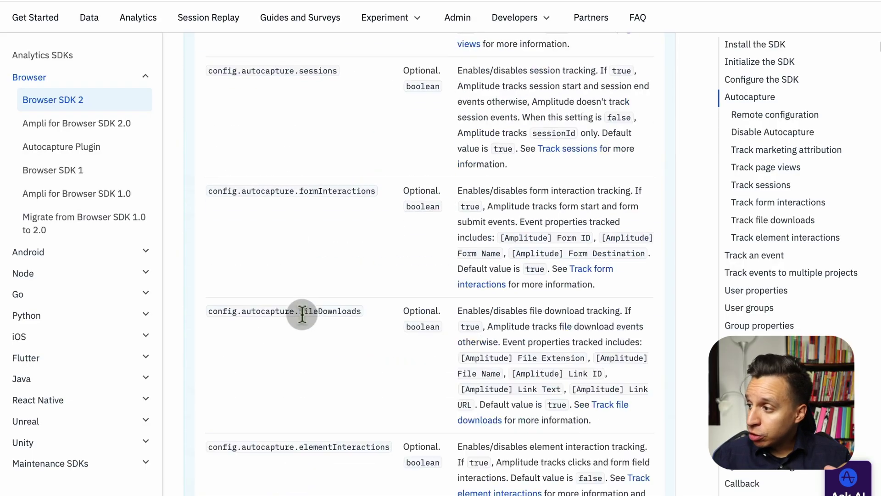
scroll(302, 315, "up", 15)
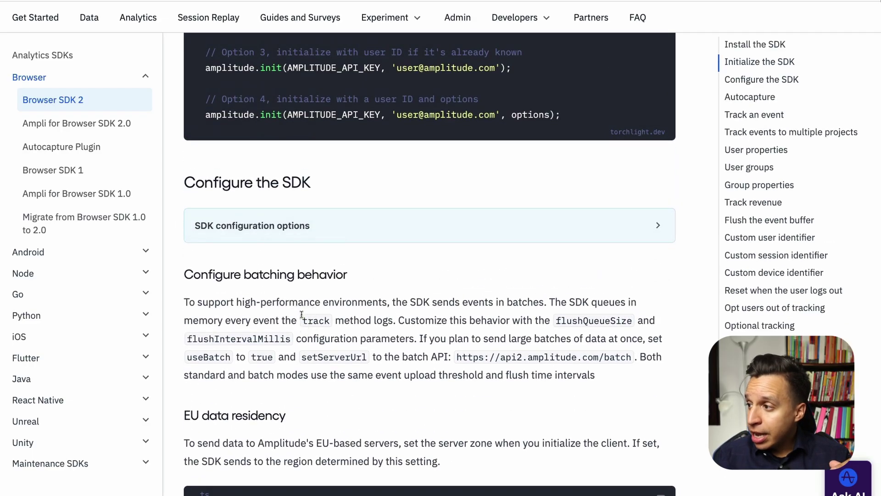
scroll(302, 316, "up", 10)
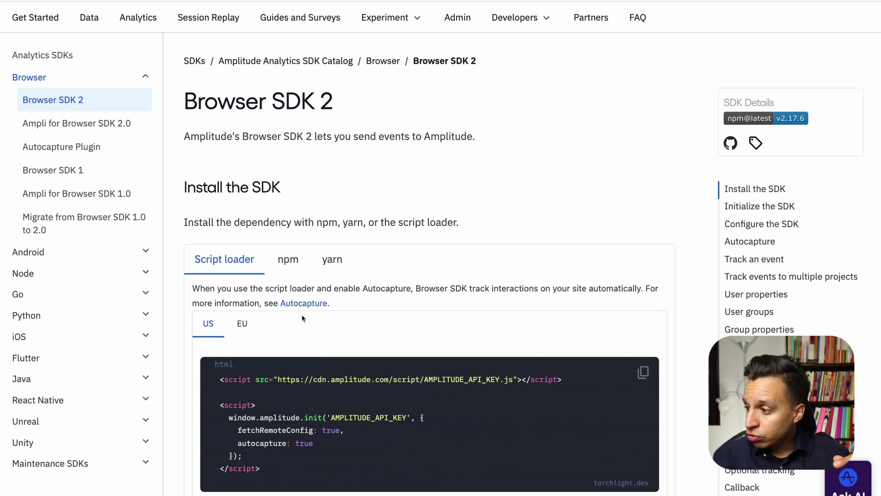
scroll(302, 450, "down", 1)
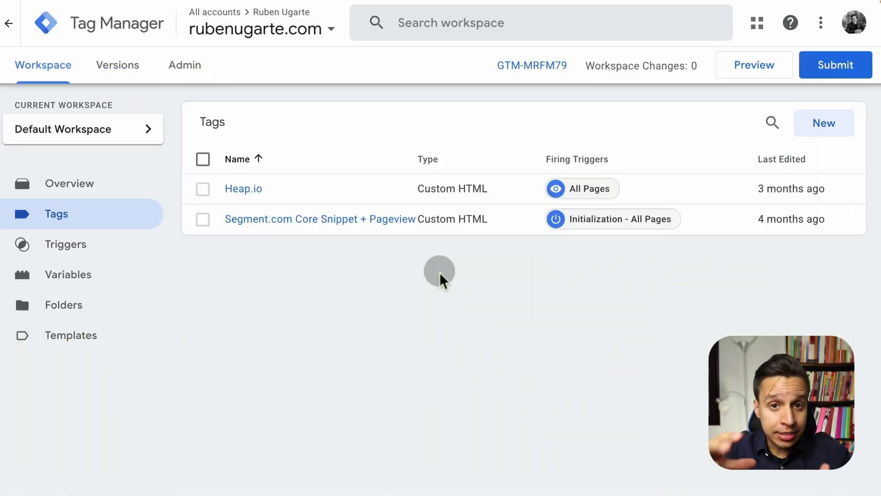
Start a new tag and open the Amplitude Analytics Browser SDK gallery template, found by searching 'ampli'.
left_click(824, 123)
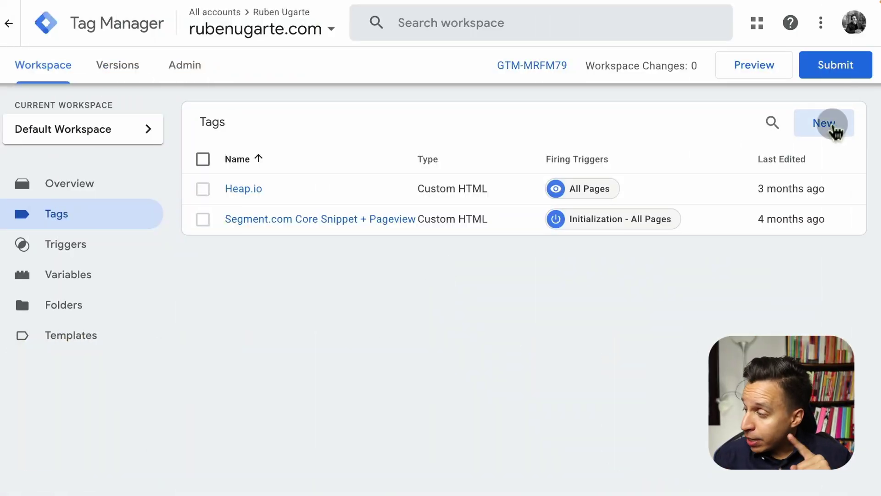
left_click(557, 168)
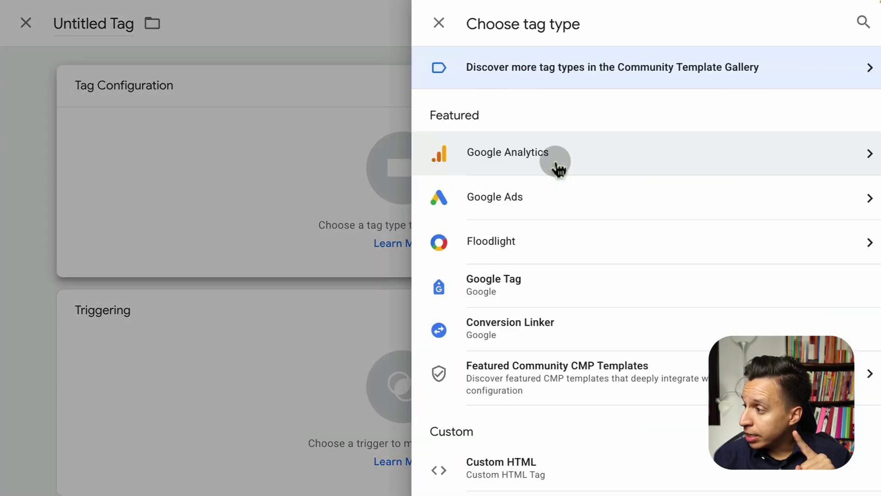
left_click(683, 70)
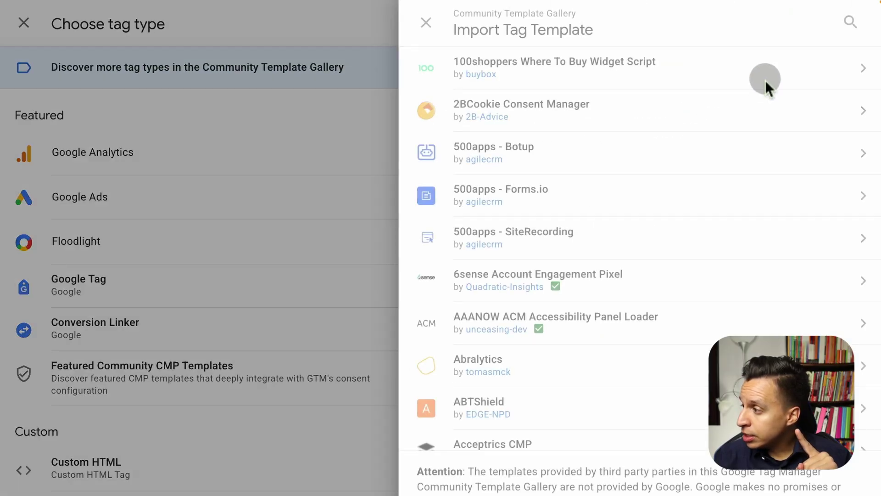
left_click(850, 22)
type("ampli")
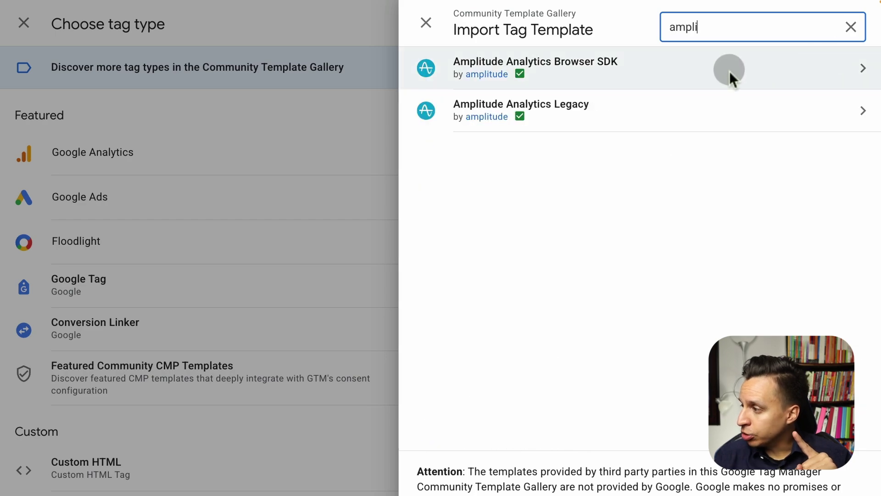
left_click(661, 82)
Add the Amplitude template to the workspace and expand Initialization and Autocapture Options.
left_click(771, 22)
left_click(652, 352)
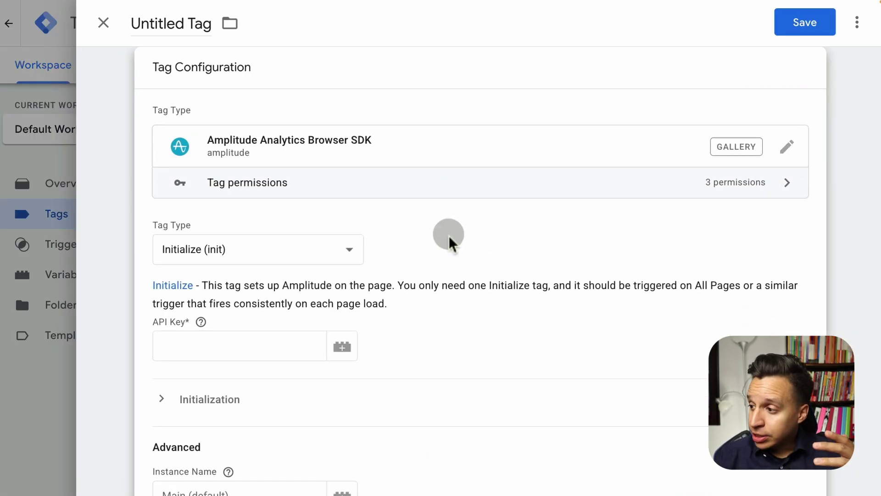
scroll(449, 244, "down", 3)
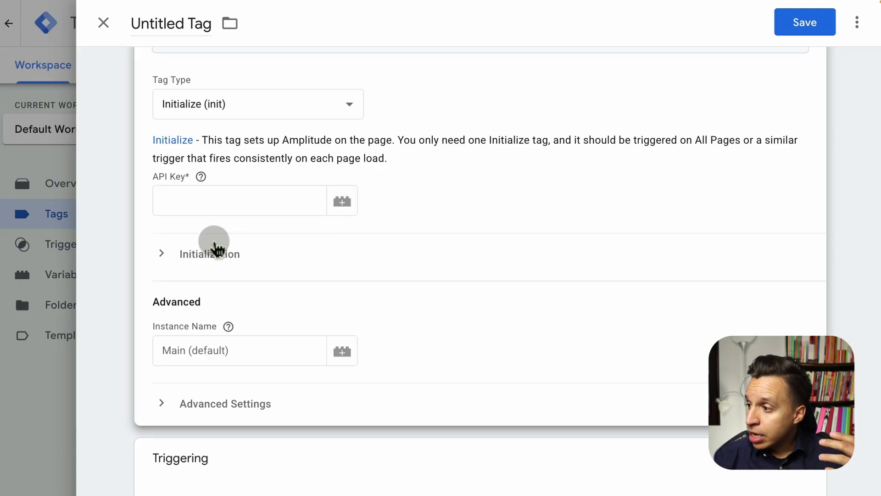
left_click(161, 254)
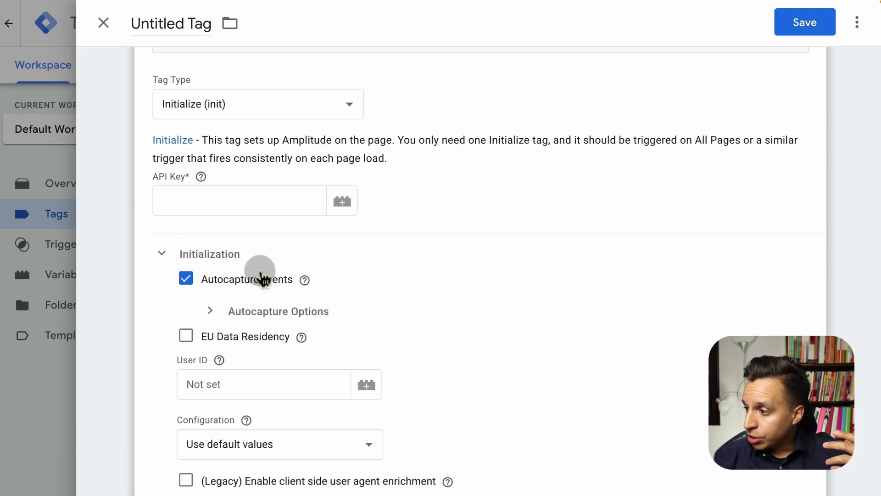
scroll(294, 289, "down", 1)
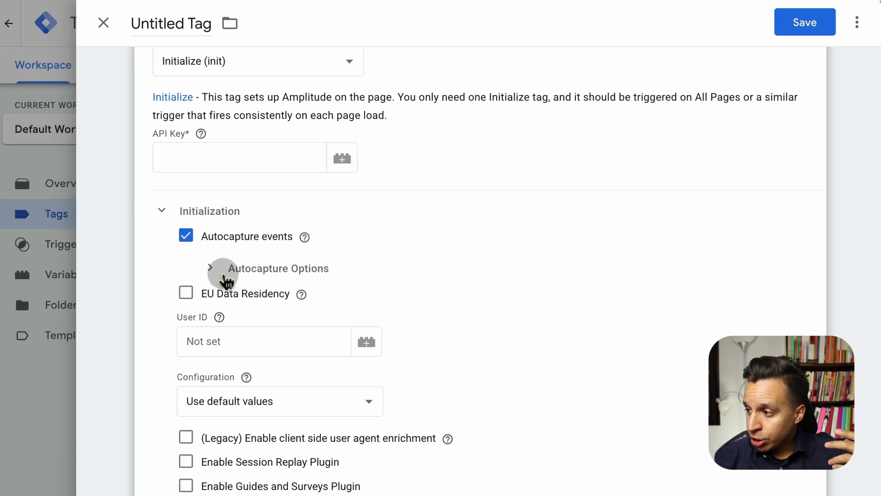
left_click(211, 268)
Enable Track element interactions in the autocapture options.
scroll(250, 324, "down", 2)
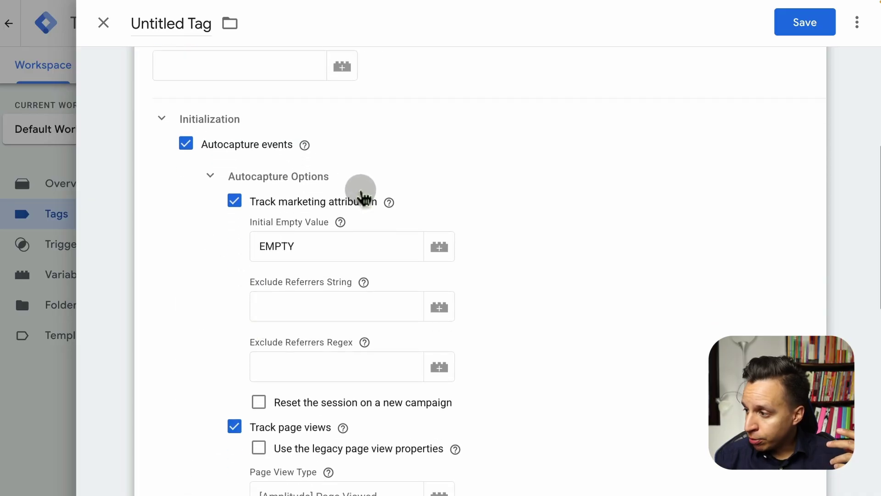
scroll(308, 204, "down", 1)
scroll(348, 236, "down", 3)
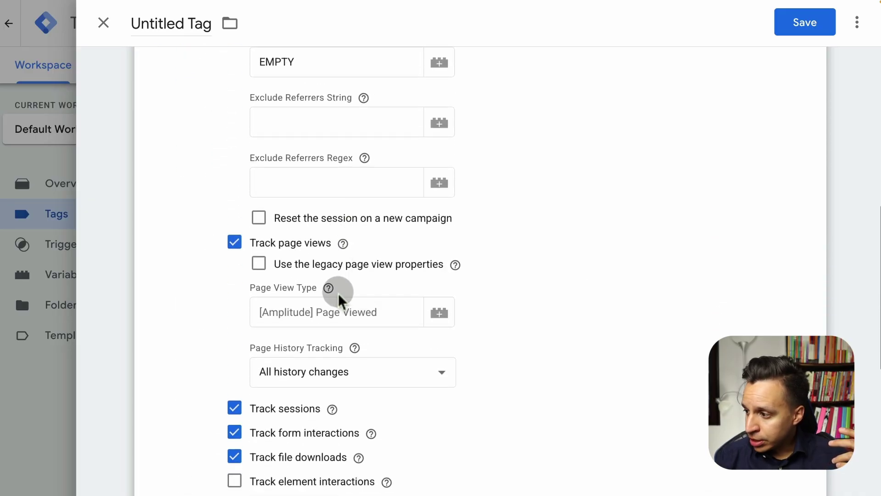
scroll(301, 338, "up", 2)
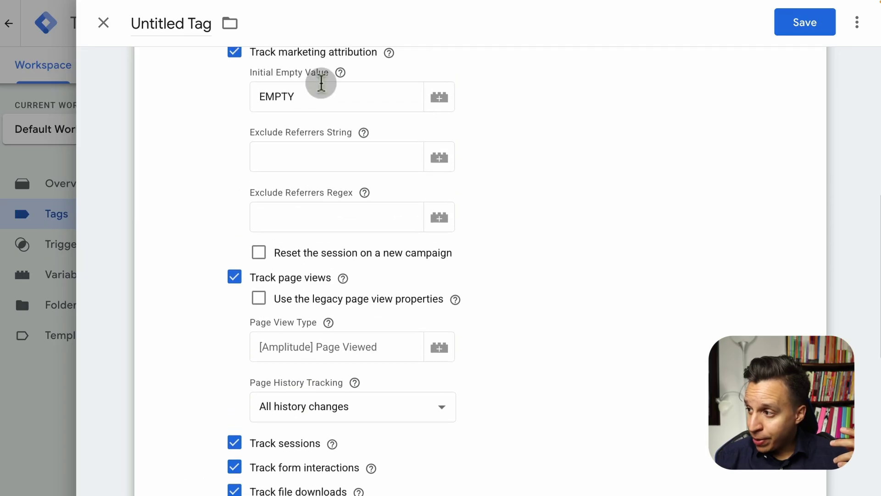
scroll(285, 335, "down", 1)
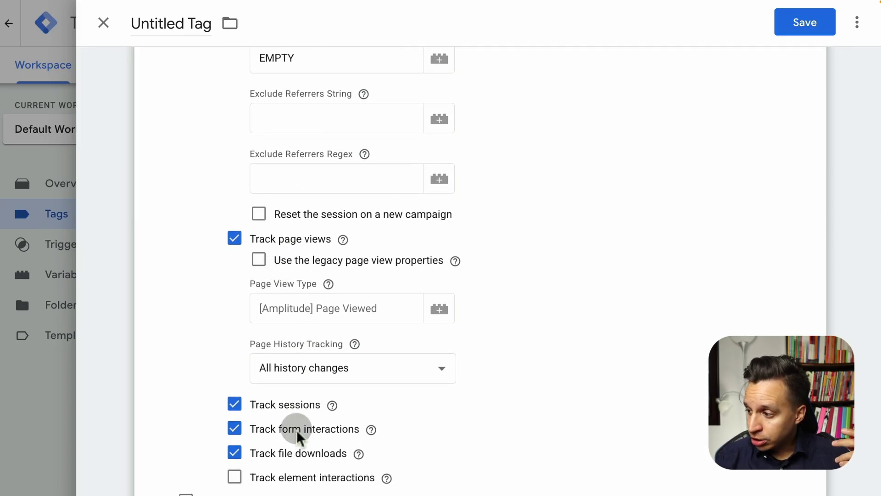
mouse_move(370, 433)
scroll(284, 454, "down", 1)
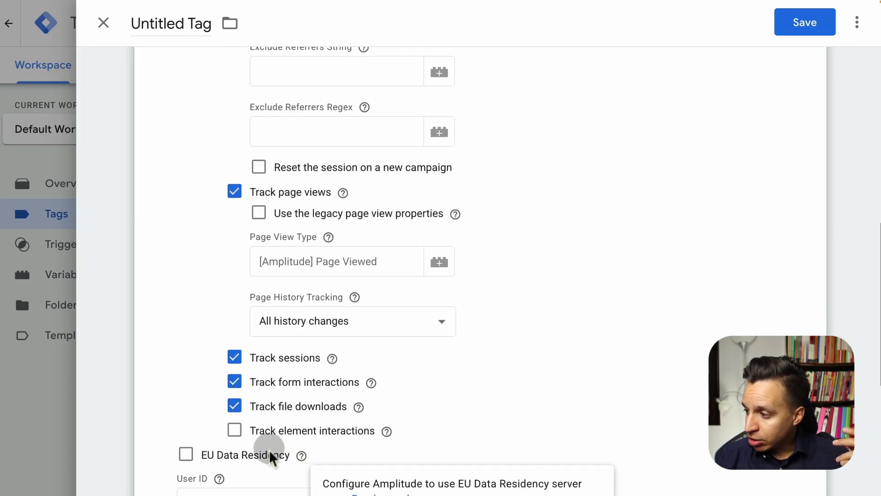
left_click(233, 430)
Turn EU Data Residency off for the tag.
scroll(308, 448, "down", 8)
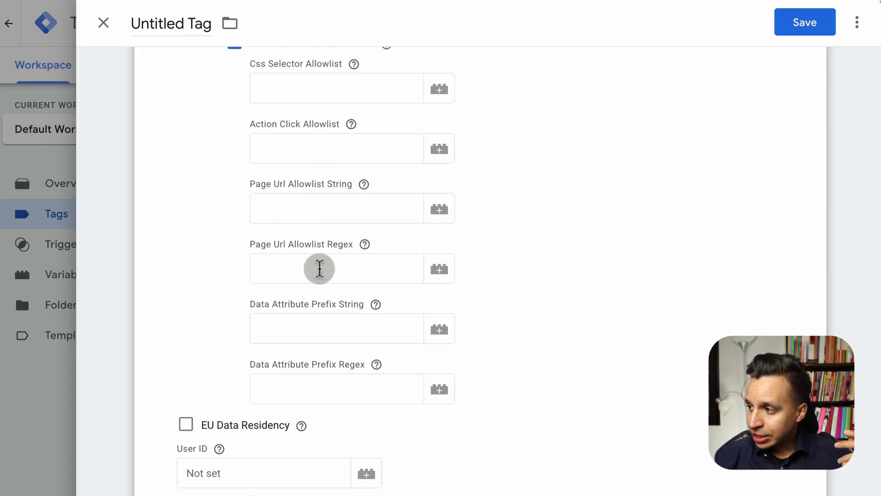
scroll(320, 268, "up", 1)
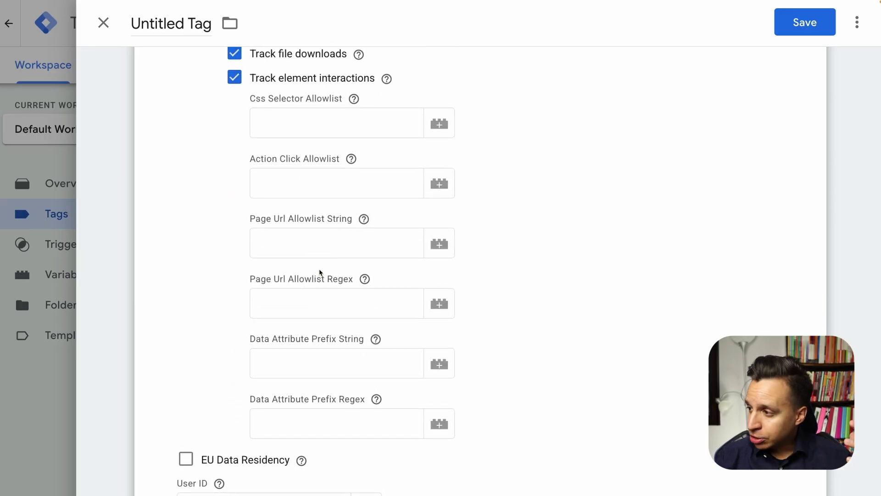
scroll(319, 271, "down", 4)
scroll(177, 248, "up", 15)
scroll(218, 282, "down", 15)
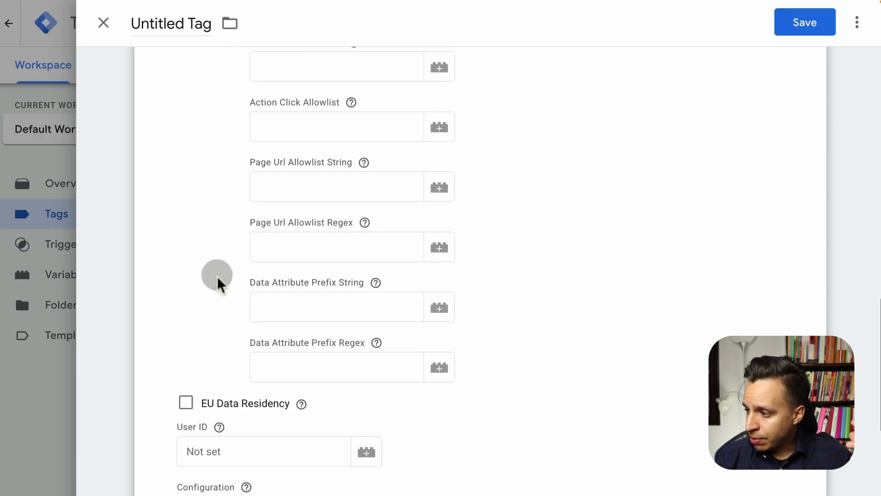
scroll(218, 283, "down", 4)
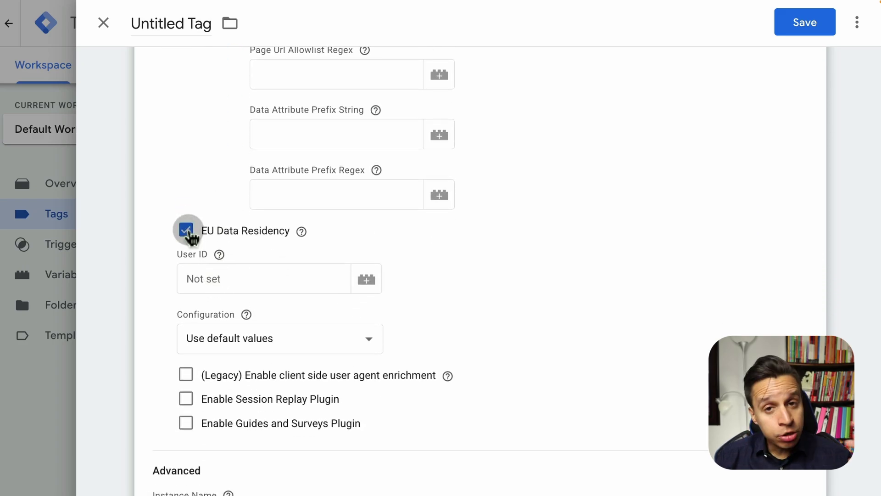
left_click(185, 229)
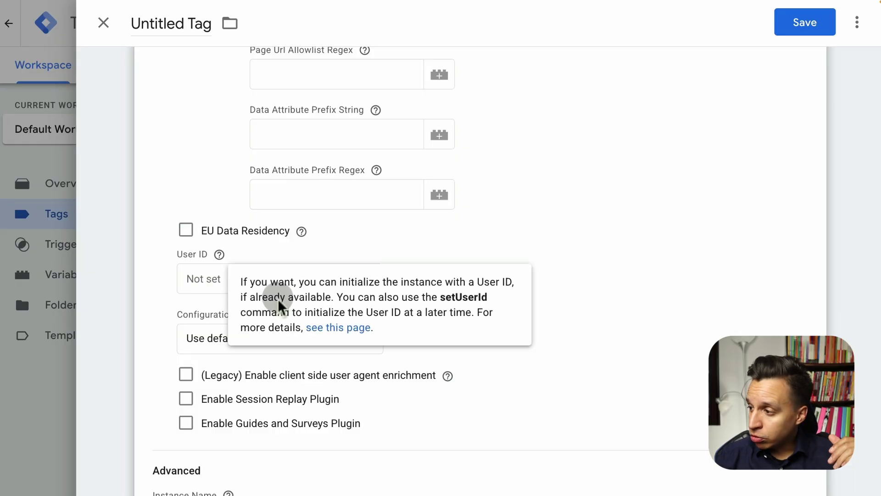
scroll(532, 294, "down", 3)
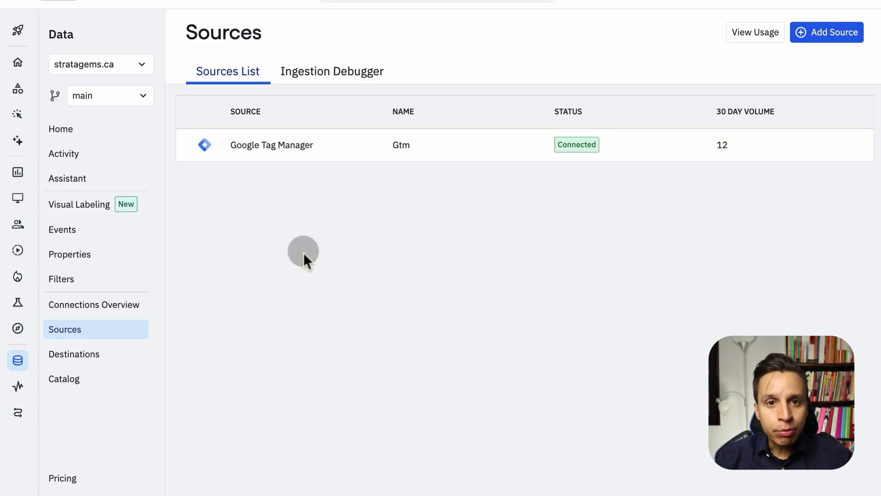
Open the source Catalog via Add Source and scroll the source cards.
left_click(819, 40)
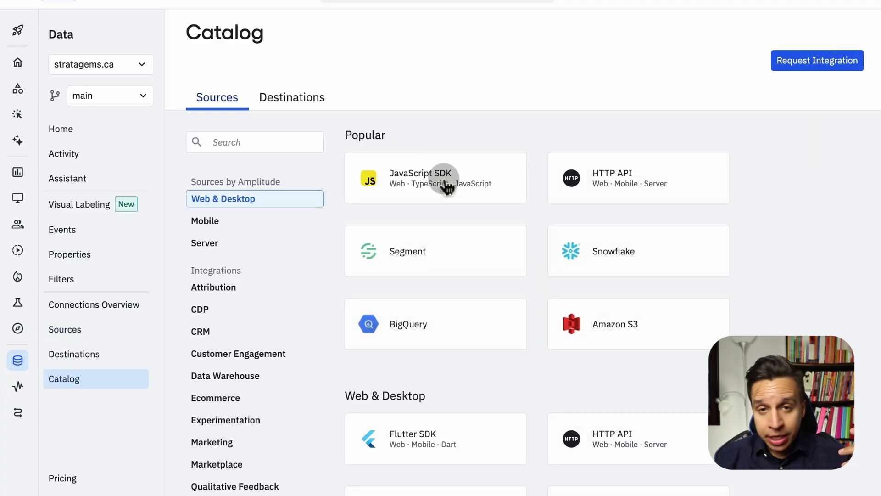
scroll(447, 193, "down", 4)
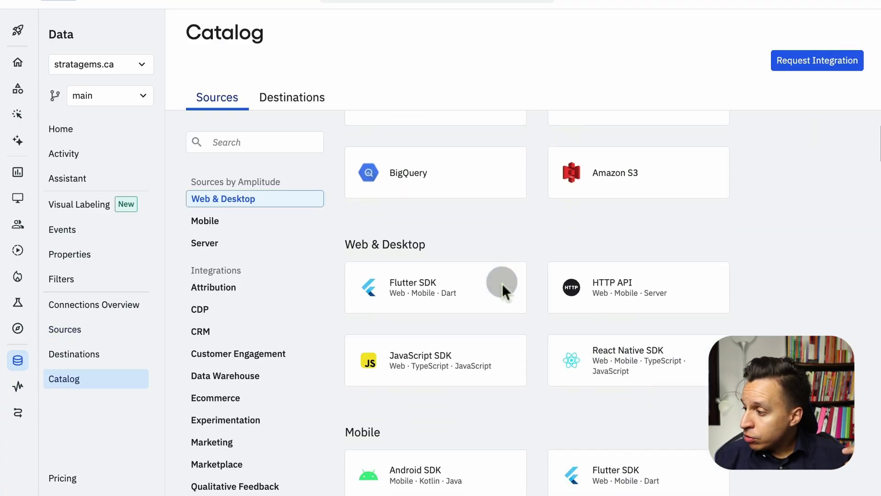
Search the catalog for 'sho', open Shopify, and read through its Connect Shopify steps.
left_click(277, 145)
type("sho")
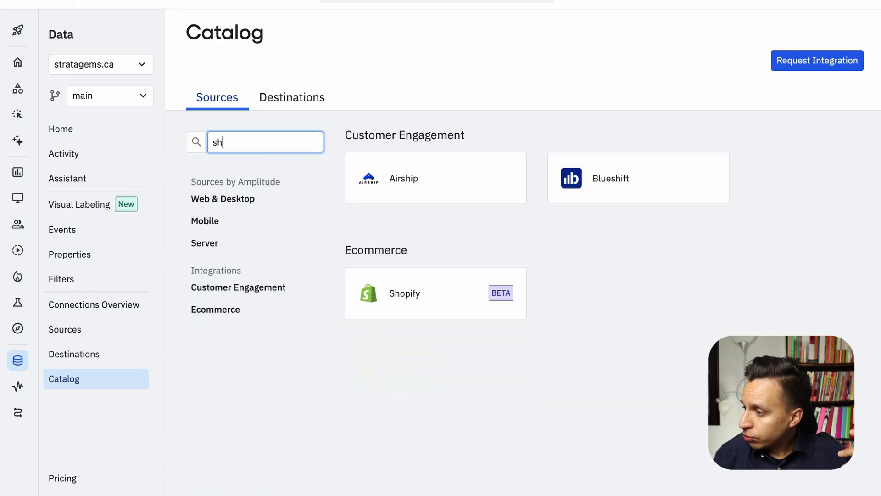
left_click(345, 174)
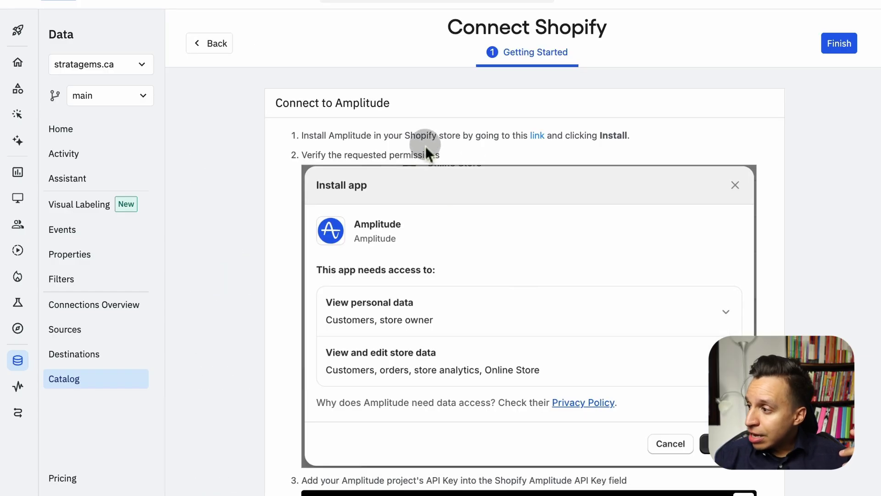
double_click(449, 135)
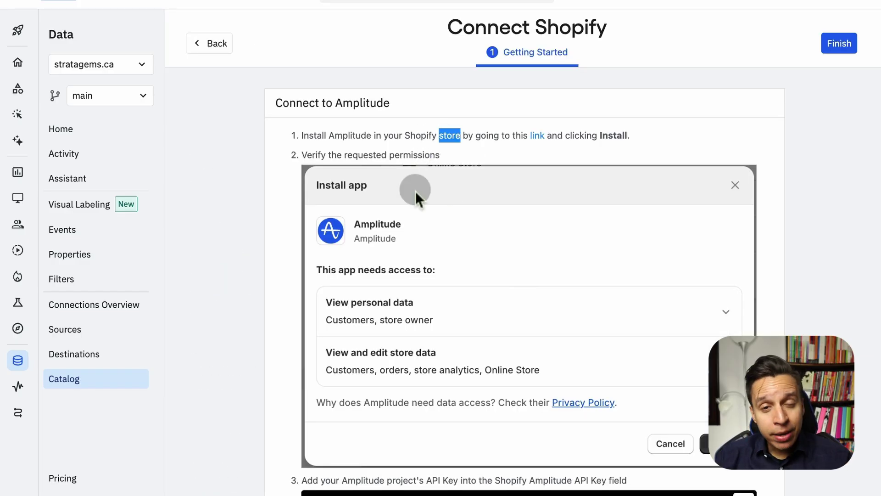
scroll(415, 191, "down", 3)
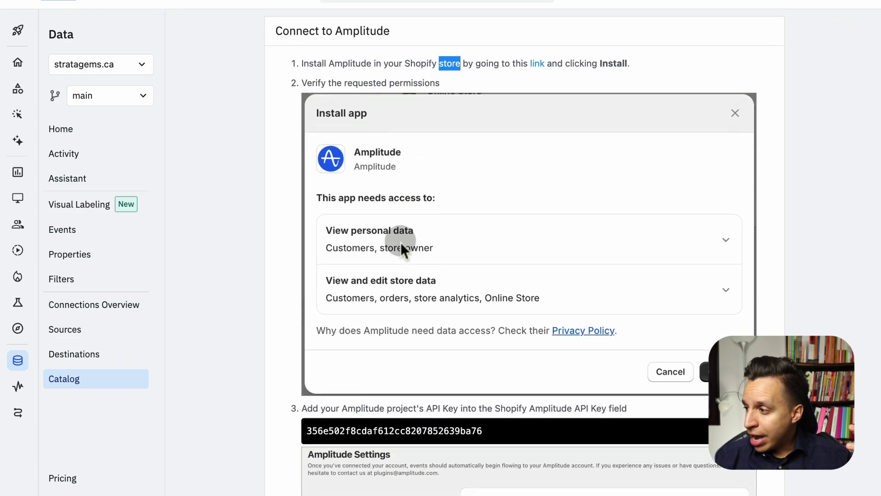
scroll(419, 177, "down", 3)
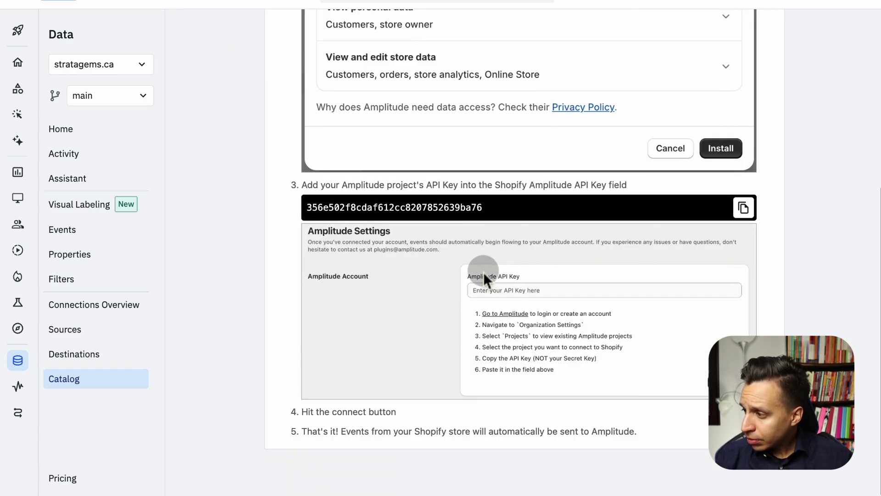
scroll(483, 272, "down", 1)
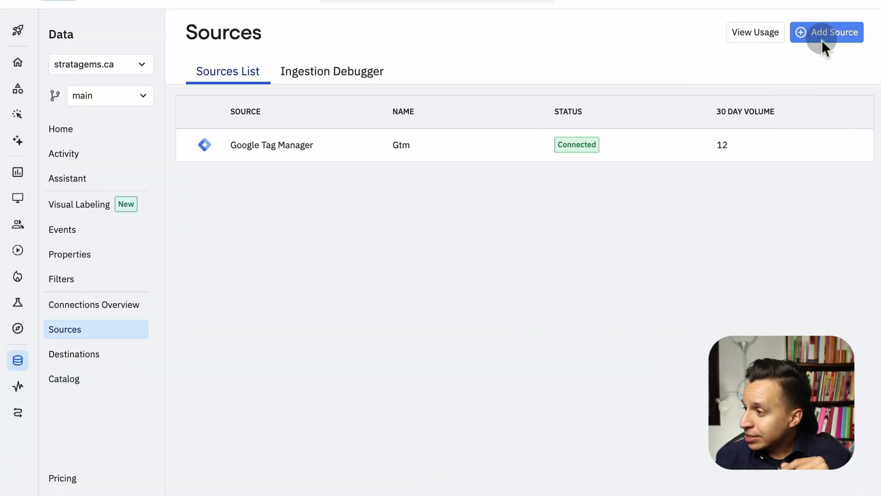
Search the source catalog for 'google' and open the Google Analytics Quickstart card.
left_click(821, 40)
left_click(223, 142)
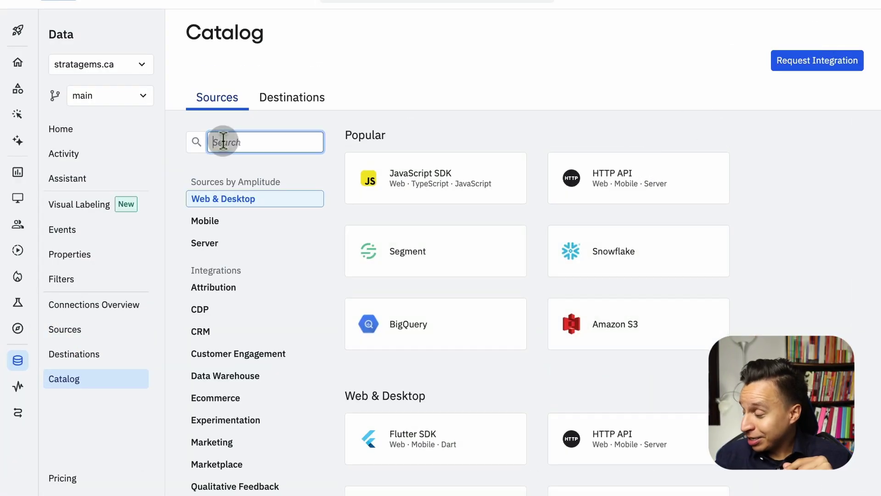
type("google")
scroll(394, 250, "down", 6)
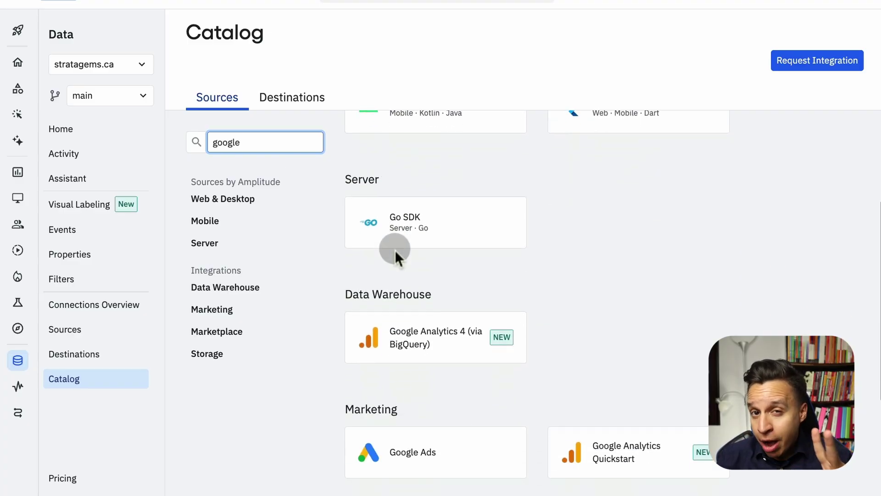
scroll(456, 298, "down", 1)
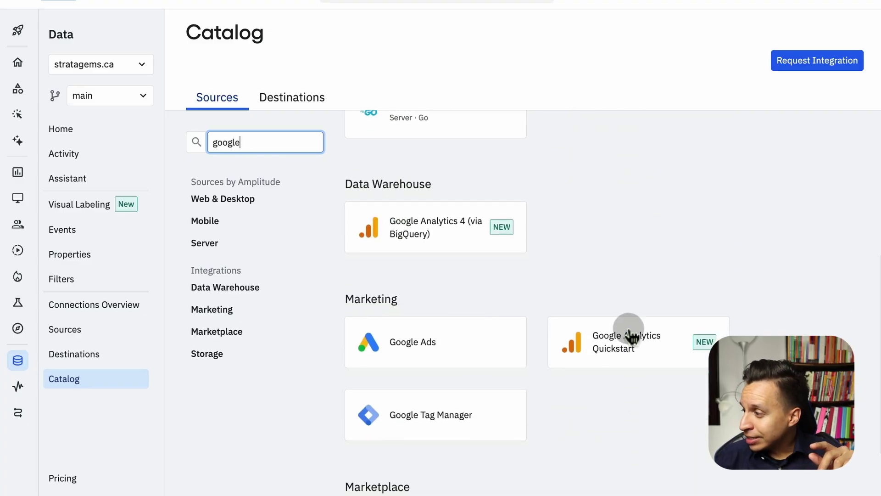
left_click(627, 352)
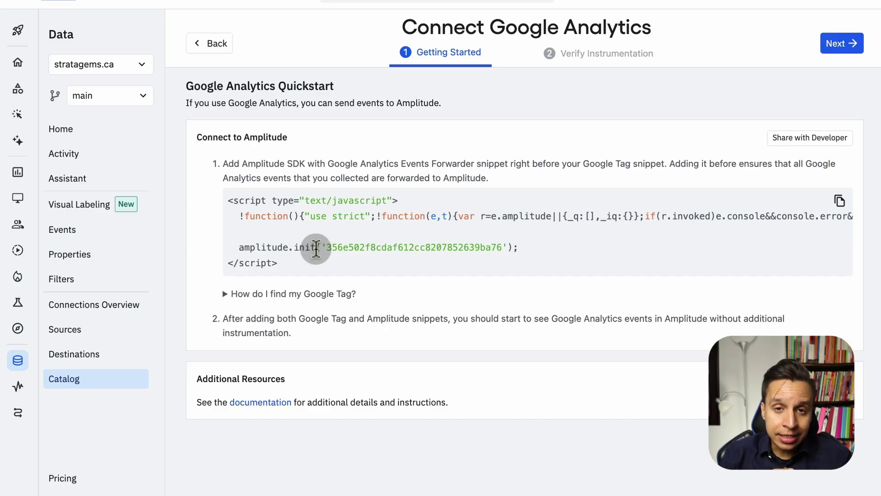
triple_click(385, 217)
left_click(385, 216)
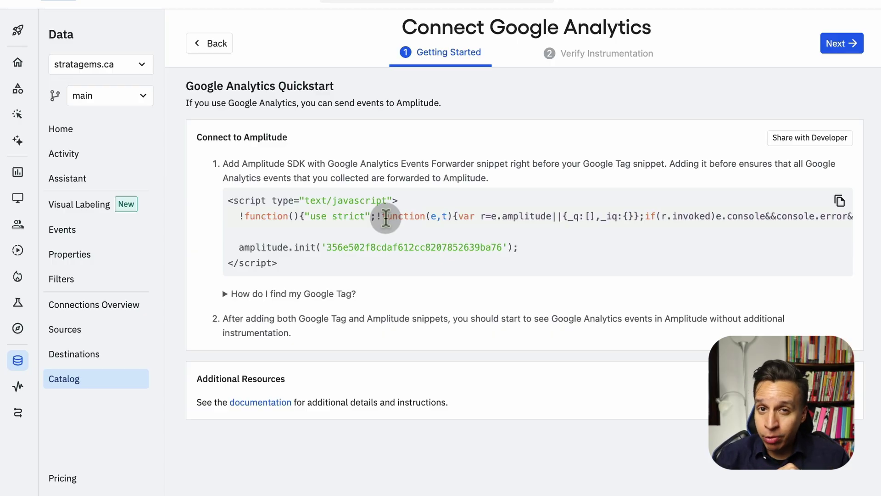
Back in the catalog, search 'google' and open Google Analytics 4 (via BigQuery).
left_click(213, 43)
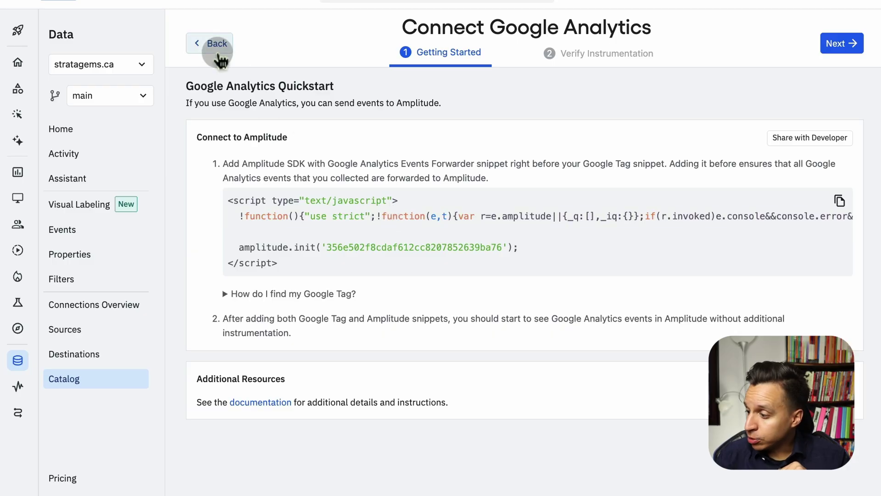
type("google")
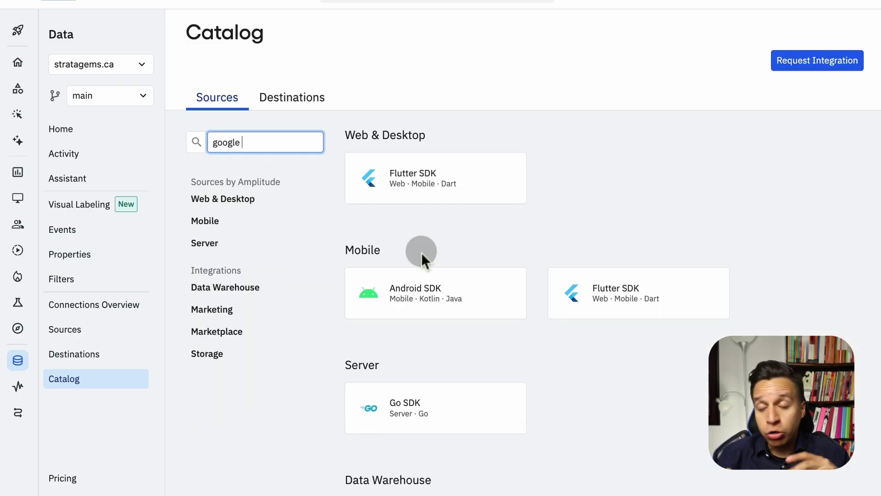
scroll(421, 253, "down", 3)
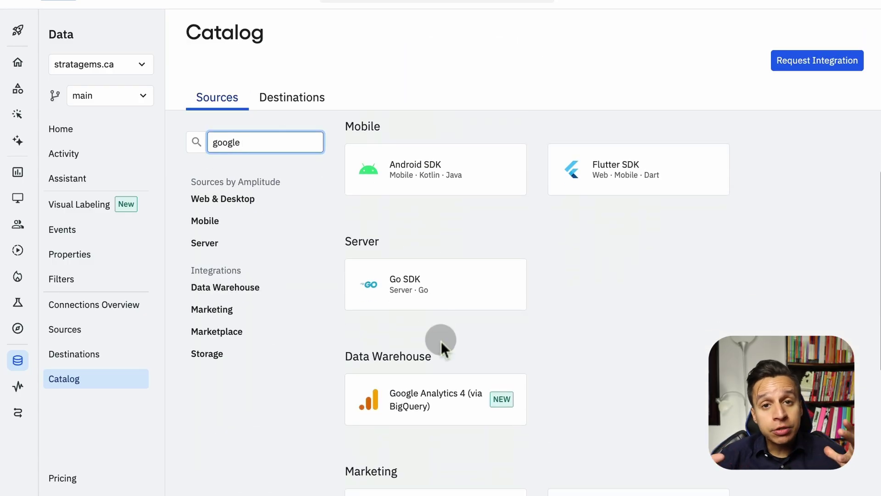
left_click(451, 412)
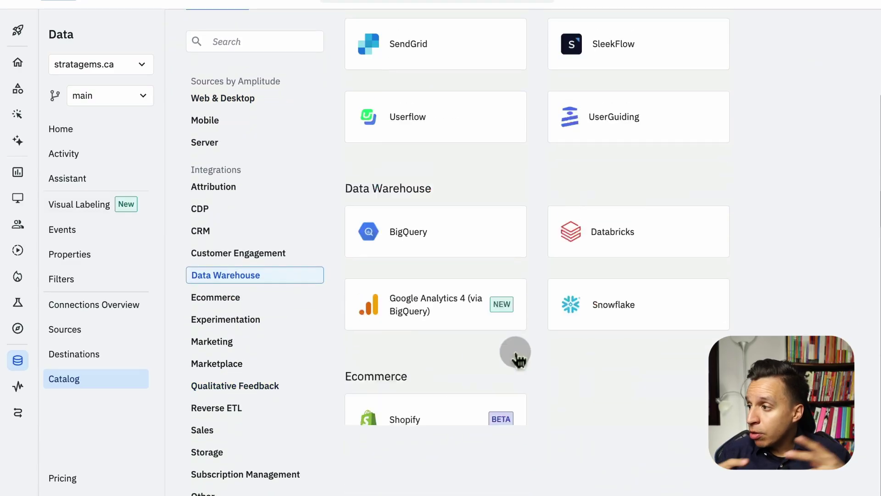
Scroll down the source catalog list.
scroll(596, 335, "down", 2)
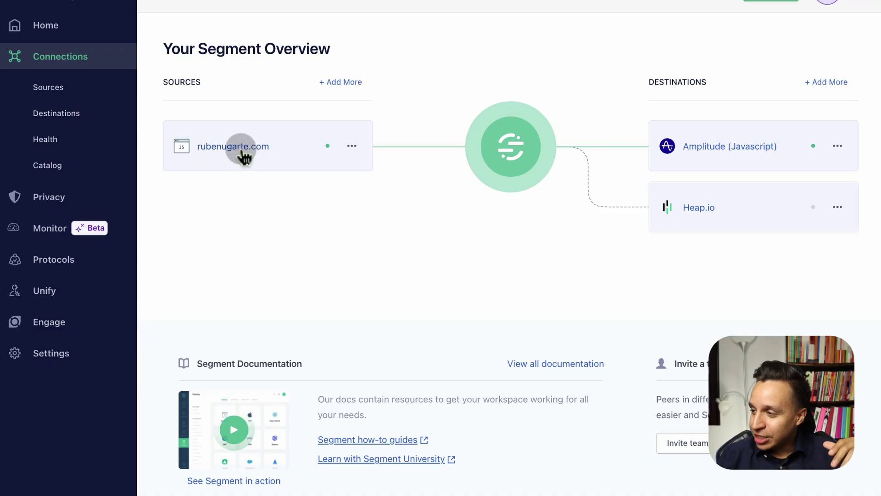
Open the website source in Segment and browse its event schema.
left_click(242, 150)
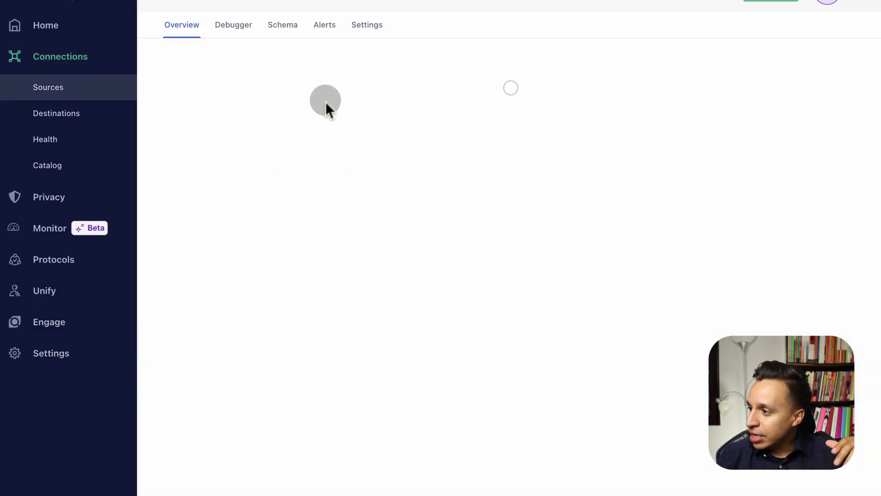
left_click(283, 25)
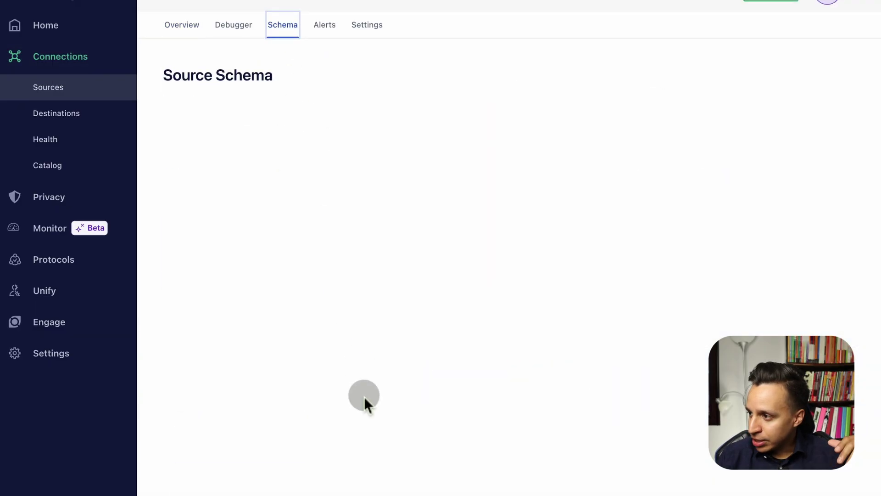
scroll(364, 397, "down", 10)
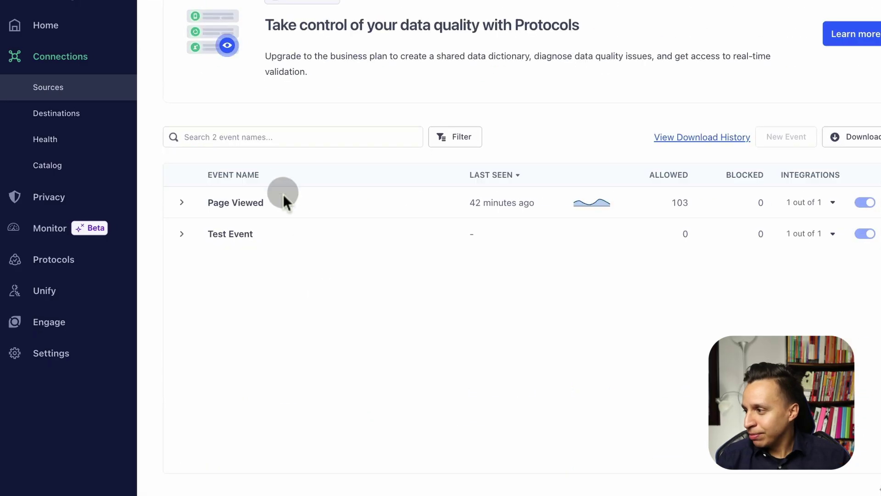
scroll(222, 202, "up", 10)
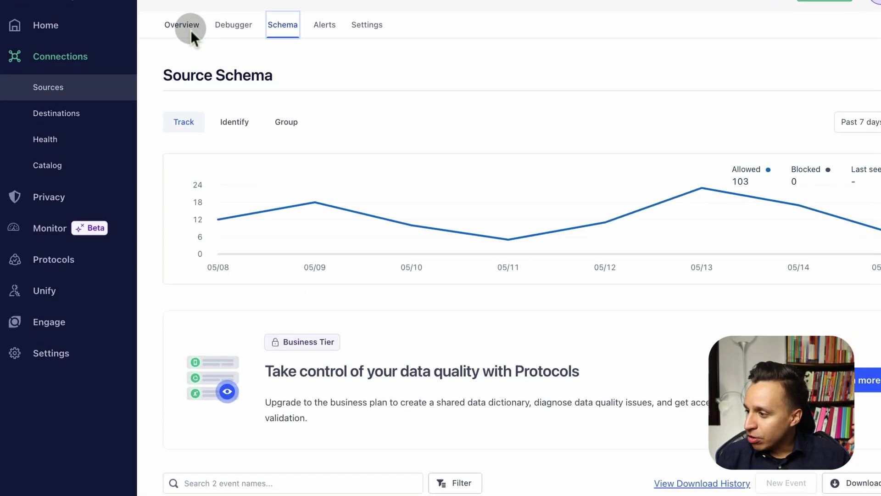
Review the website source's overview: 11 events received in 24 hours, none failed or filtered.
left_click(191, 25)
scroll(372, 328, "down", 15)
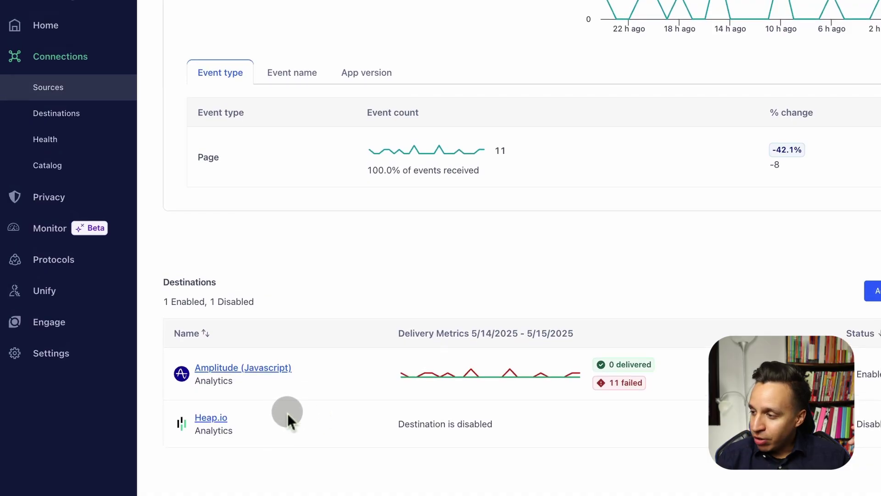
scroll(359, 368, "up", 1)
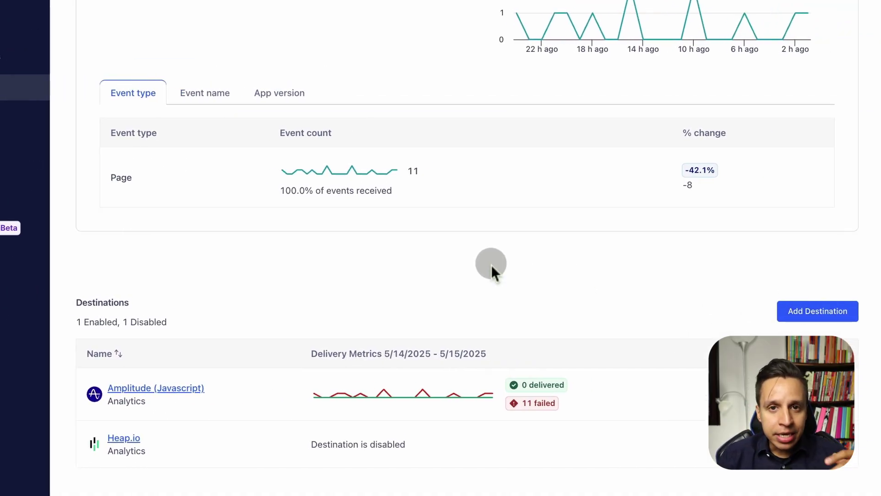
scroll(491, 264, "up", 8)
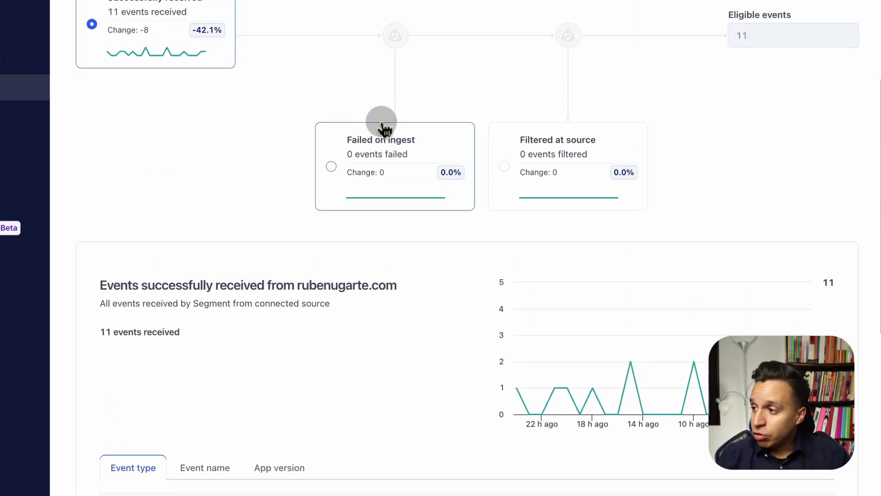
scroll(364, 122, "up", 5)
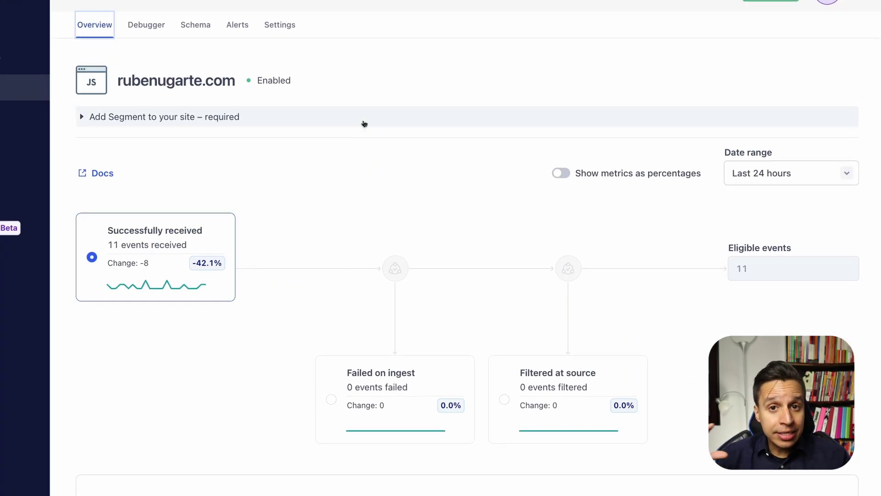